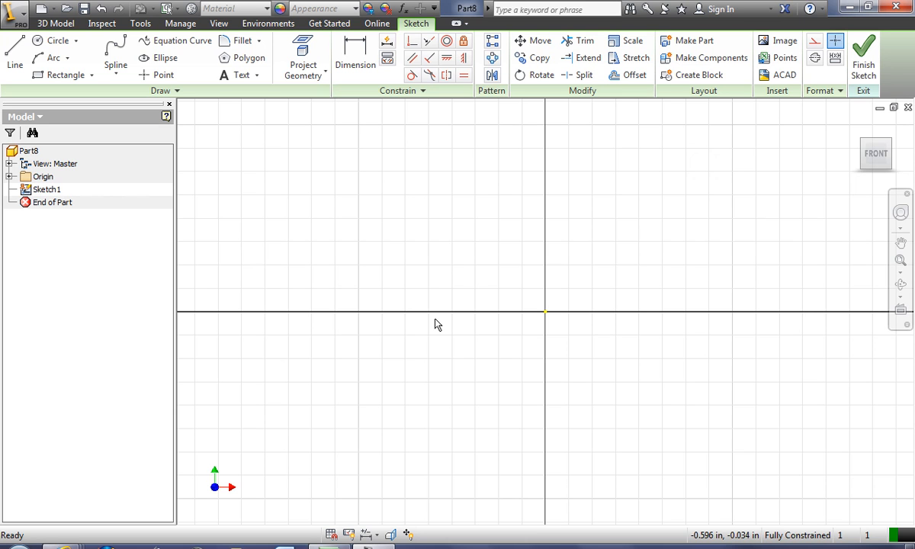
Draw a three-point arc from the origin up toward the upper left, with a radius of about 2.29 in.
scroll(474, 231, up, 3)
scroll(555, 332, down, 4)
middle_drag(570, 271, 582, 441)
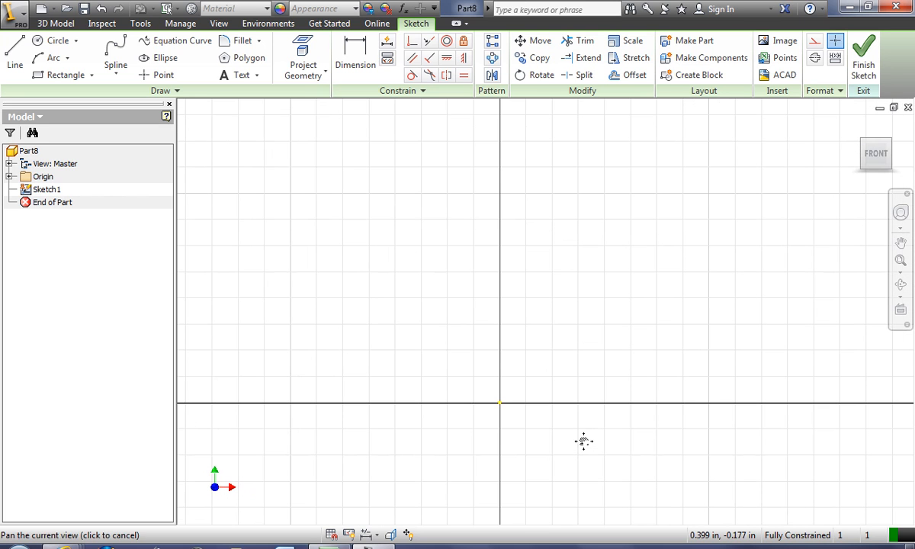
scroll(498, 358, up, 3)
middle_drag(430, 366, 473, 351)
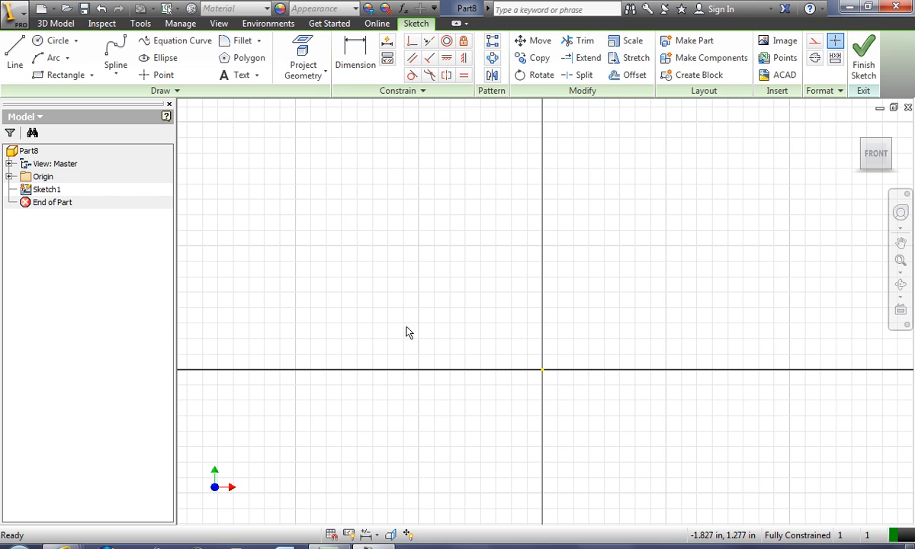
click(15, 55)
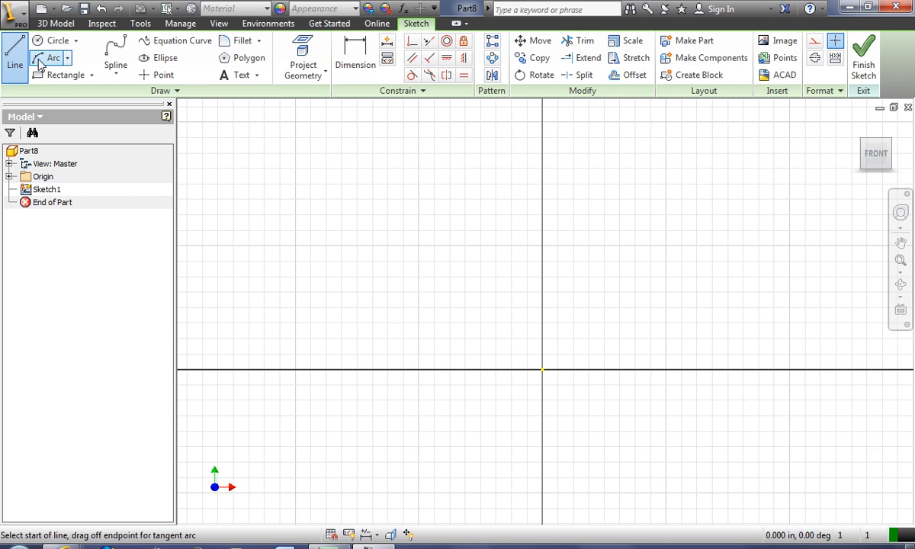
click(43, 60)
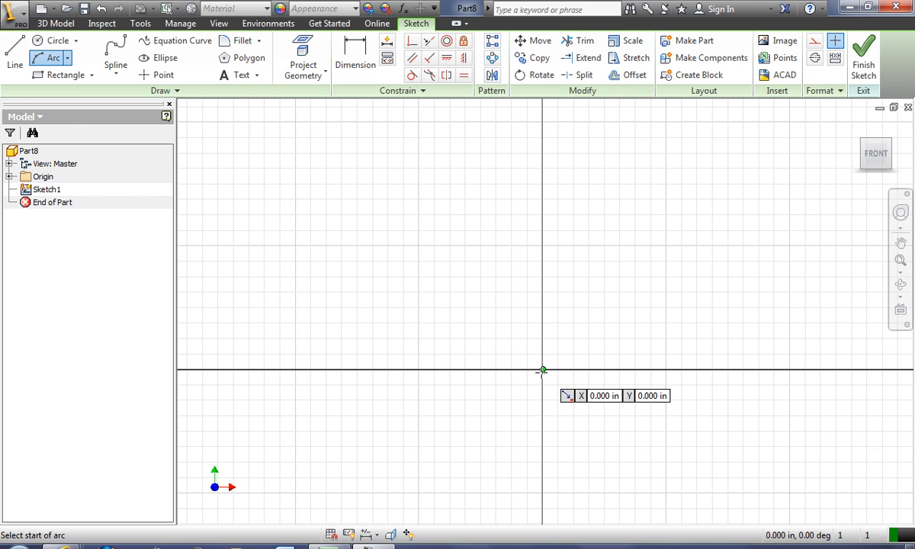
click(542, 371)
click(319, 234)
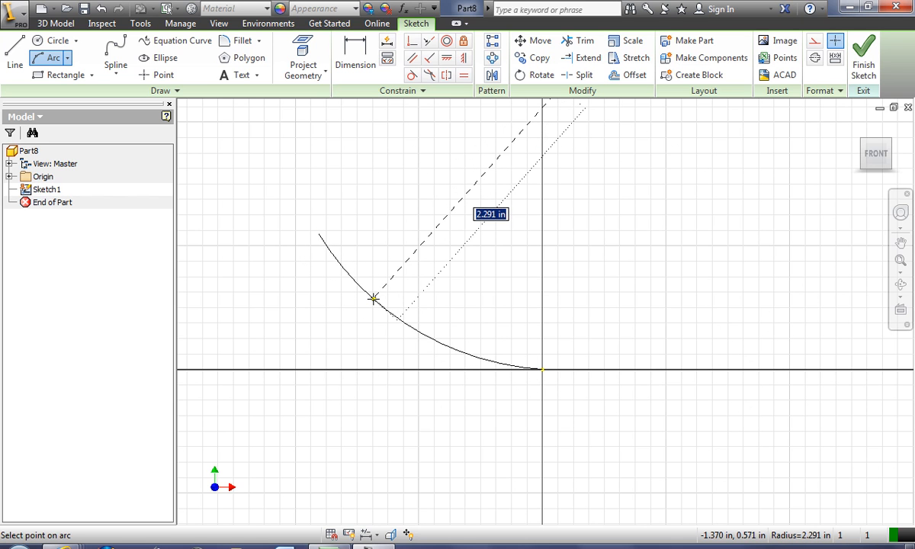
click(371, 299)
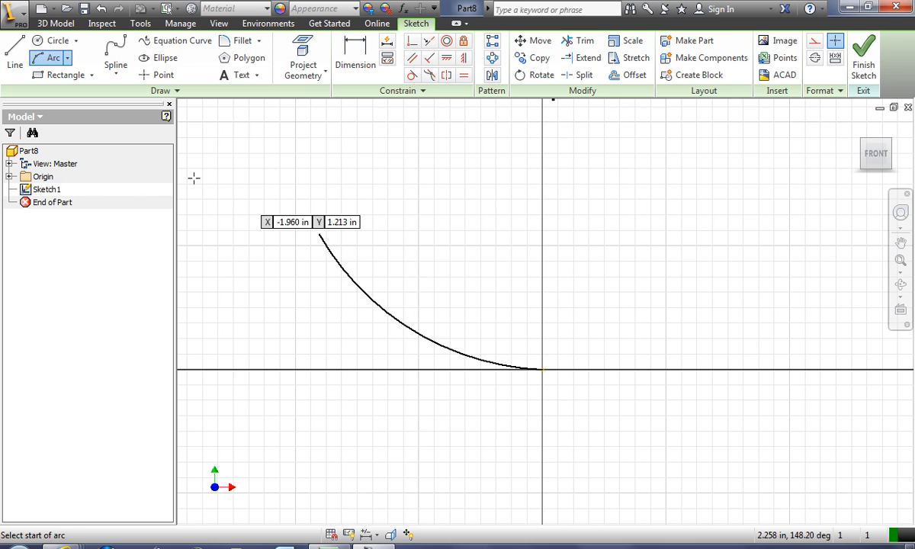
Close the profile with a vertical line about 1.097 in up from the origin and a horizontal line to the arc's end, then finish the sketch.
click(15, 54)
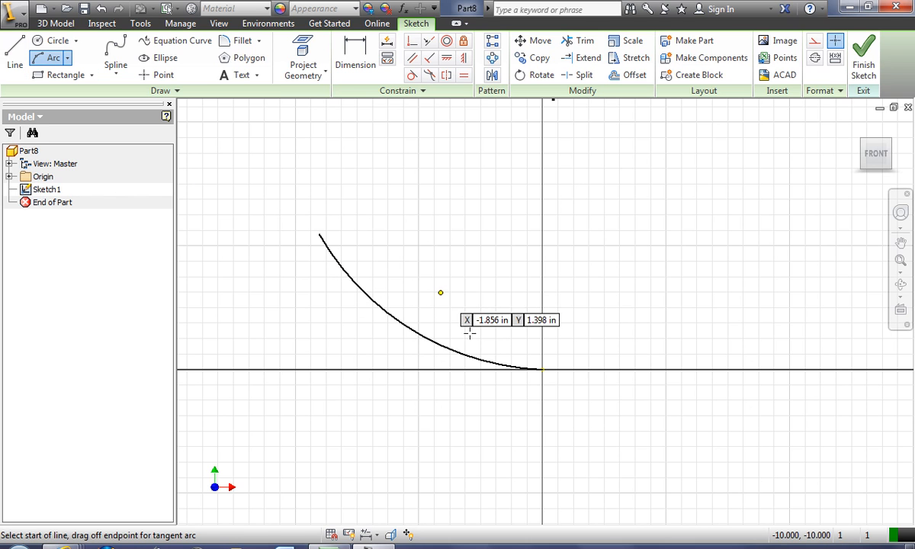
click(542, 370)
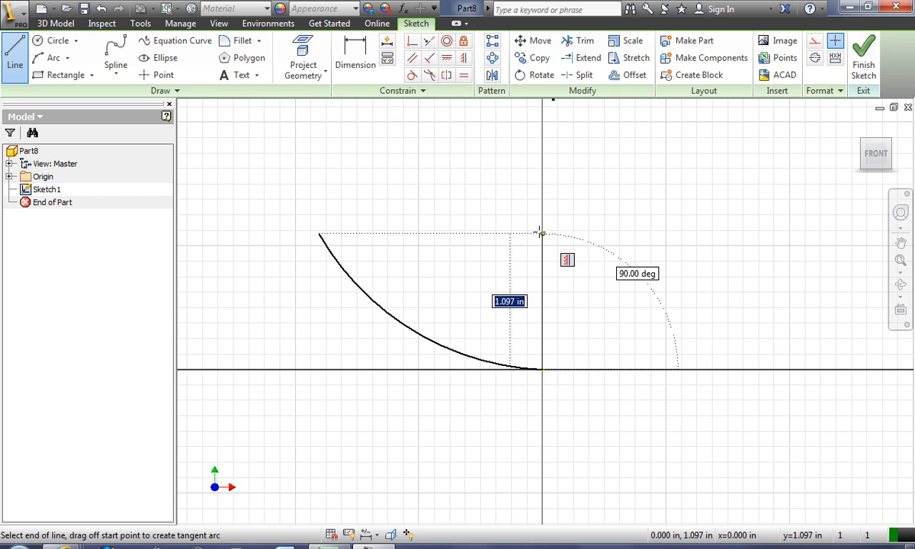
click(541, 232)
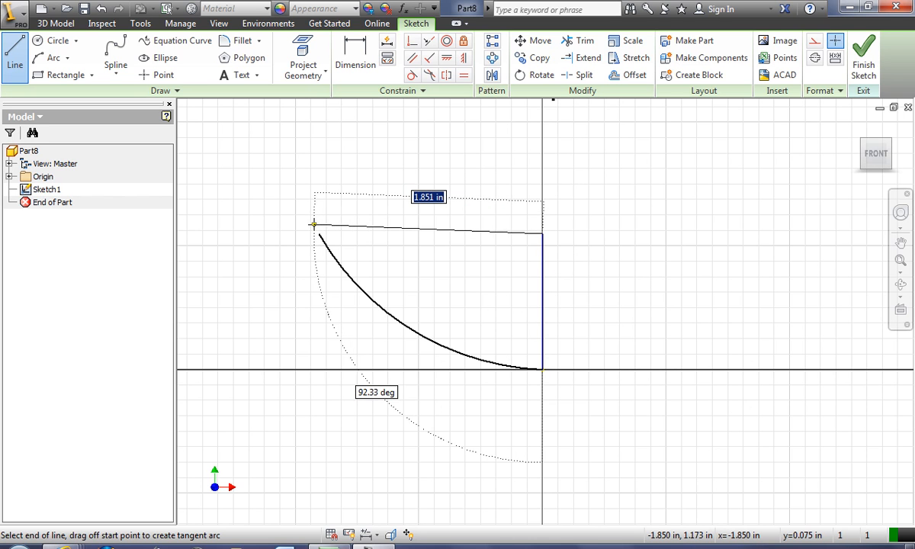
key(Escape)
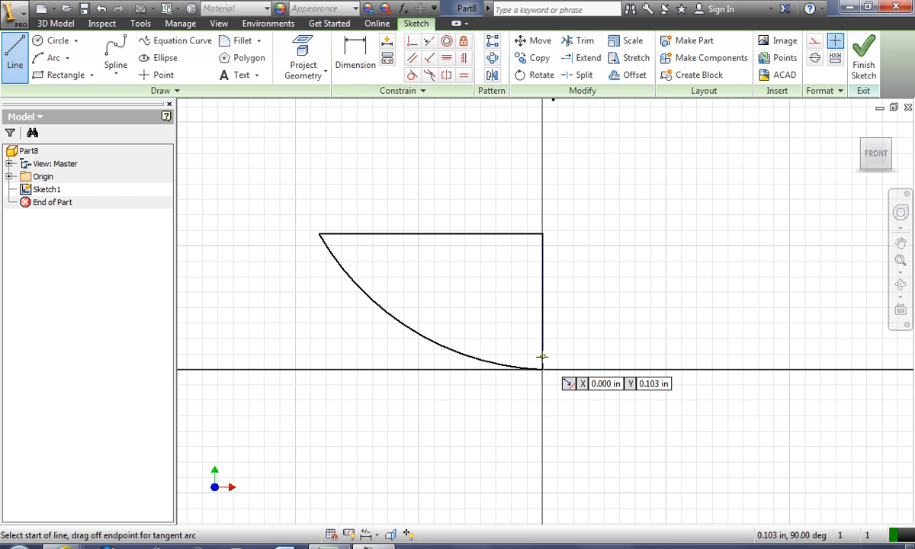
right_click(599, 266)
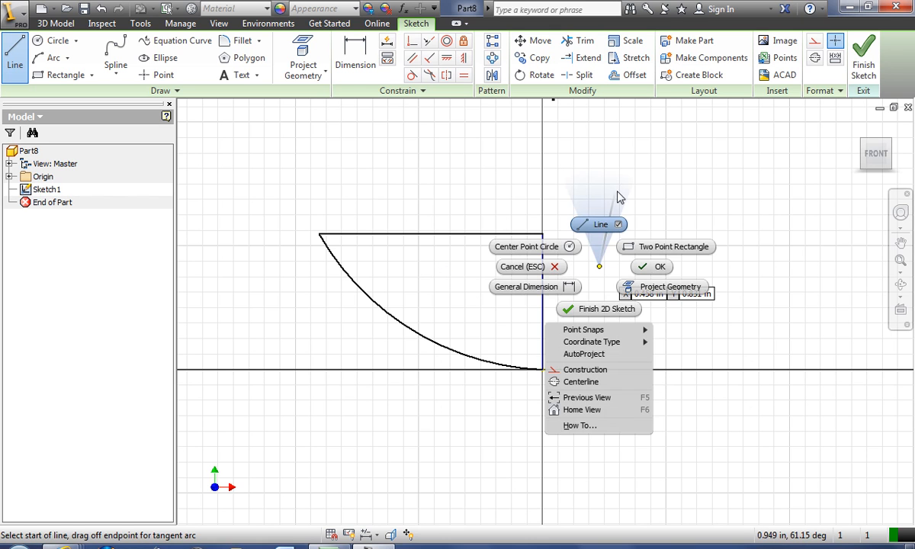
click(608, 310)
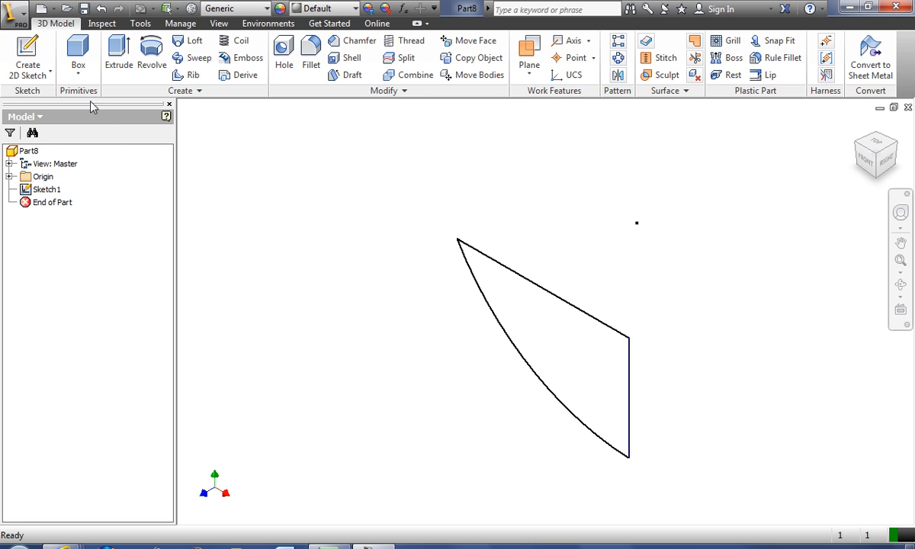
Revolve the closed profile by a full turn about its vertical line as a new solid.
click(148, 53)
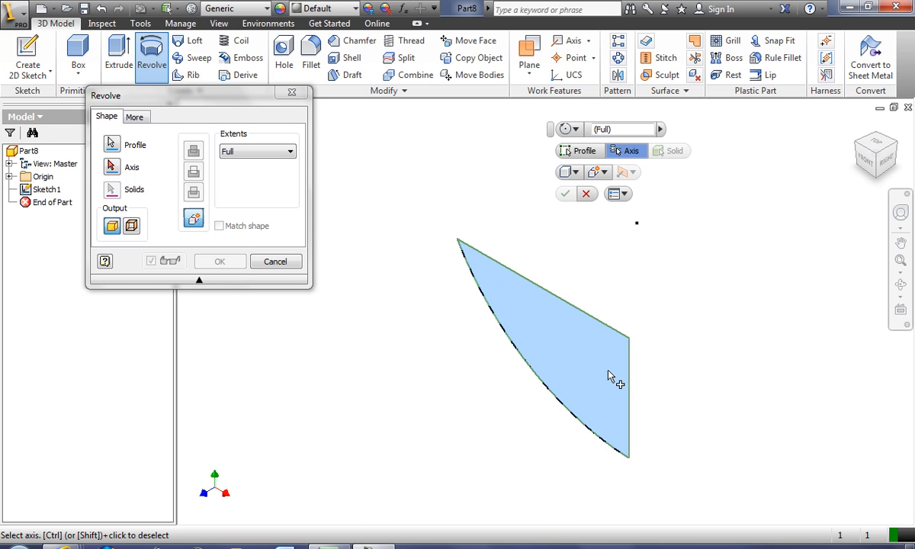
click(113, 167)
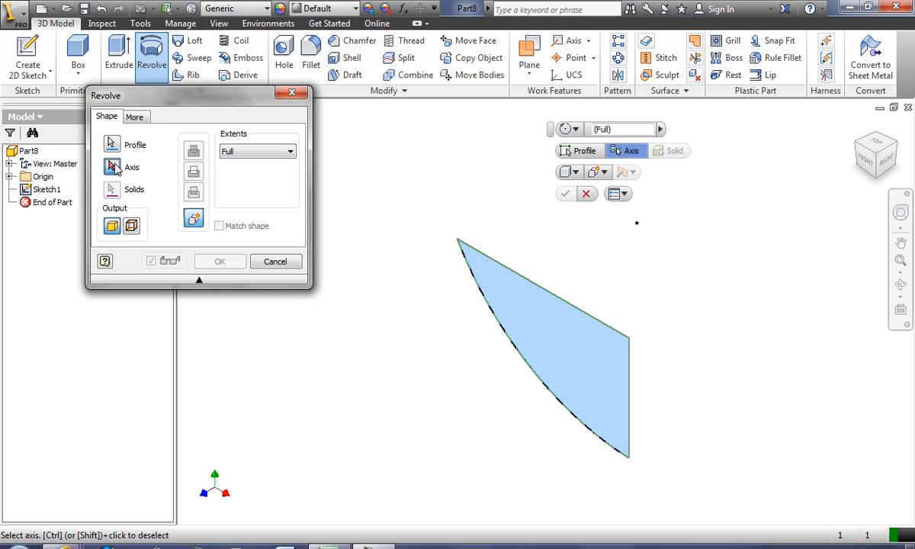
click(631, 405)
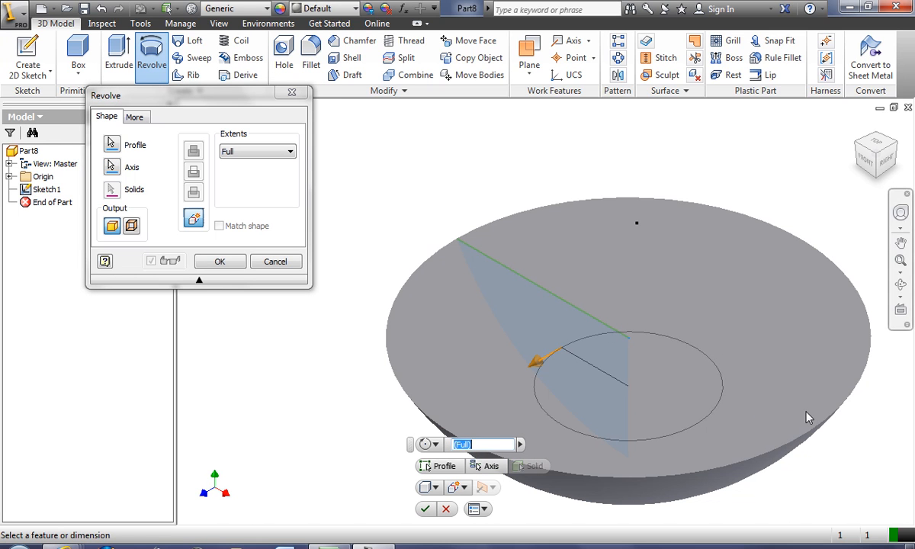
middle_drag(804, 466, 752, 413)
scroll(749, 408, up, 3)
click(903, 286)
drag(679, 316, 708, 311)
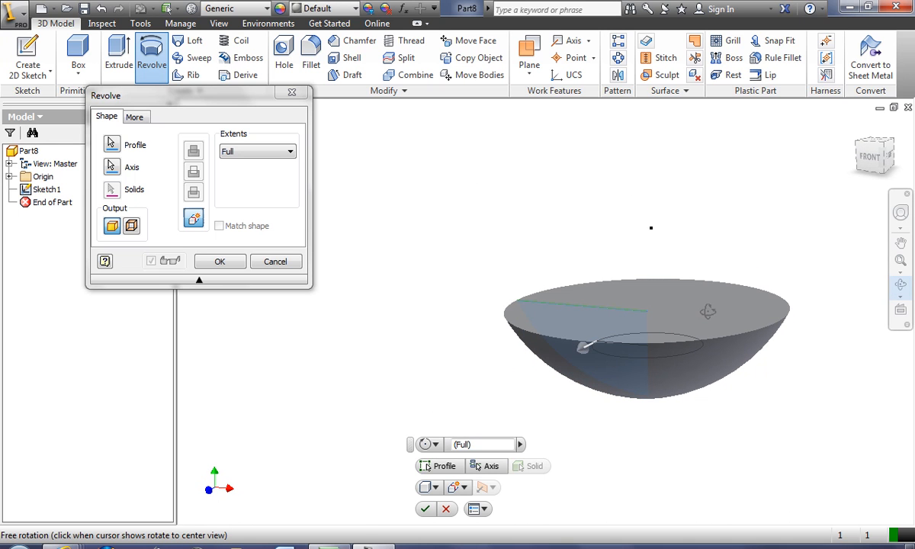
click(220, 262)
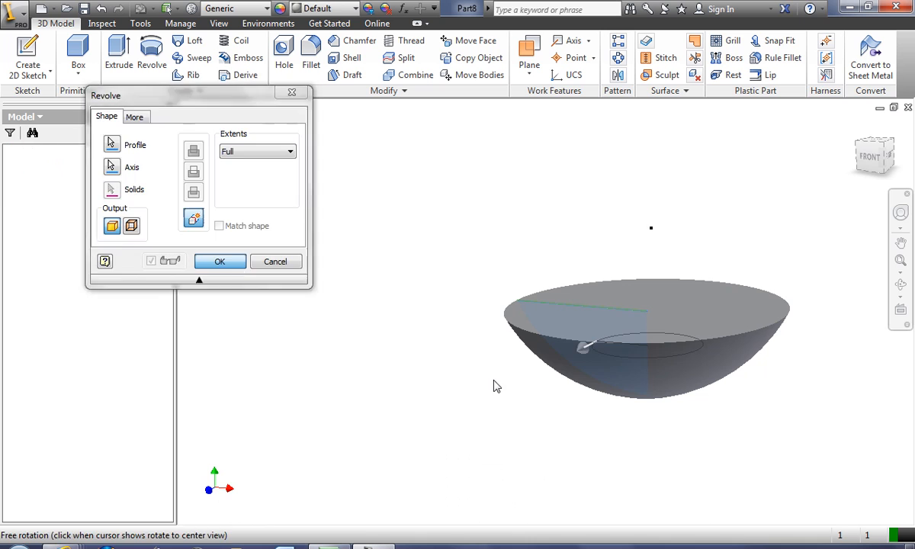
Shell the revolved solid to a 0.1 in wall thickness, removing its flat top face.
click(901, 285)
drag(543, 358, 587, 358)
right_click(580, 267)
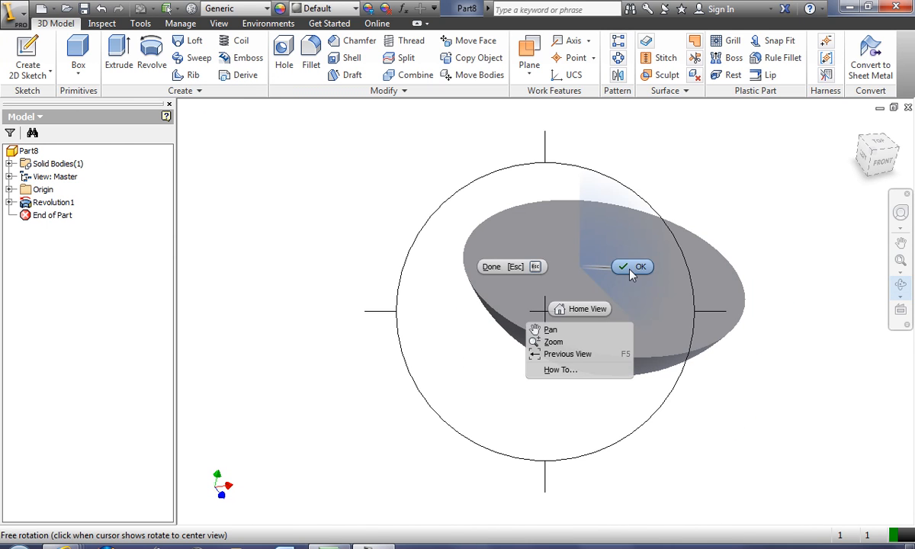
click(632, 268)
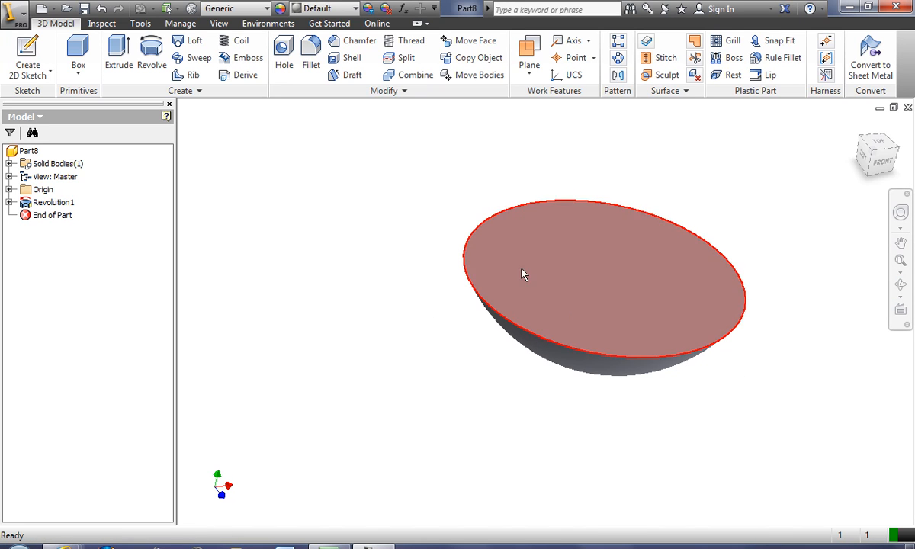
click(352, 59)
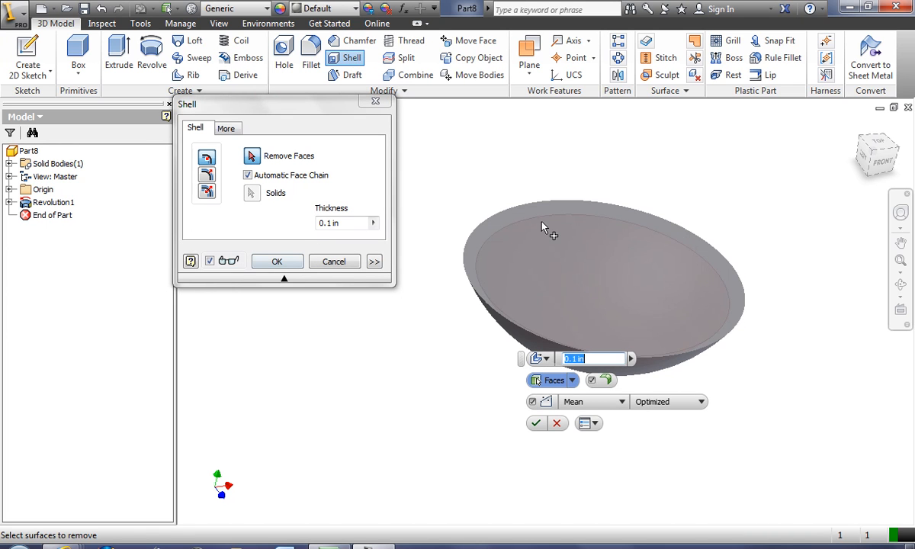
click(568, 261)
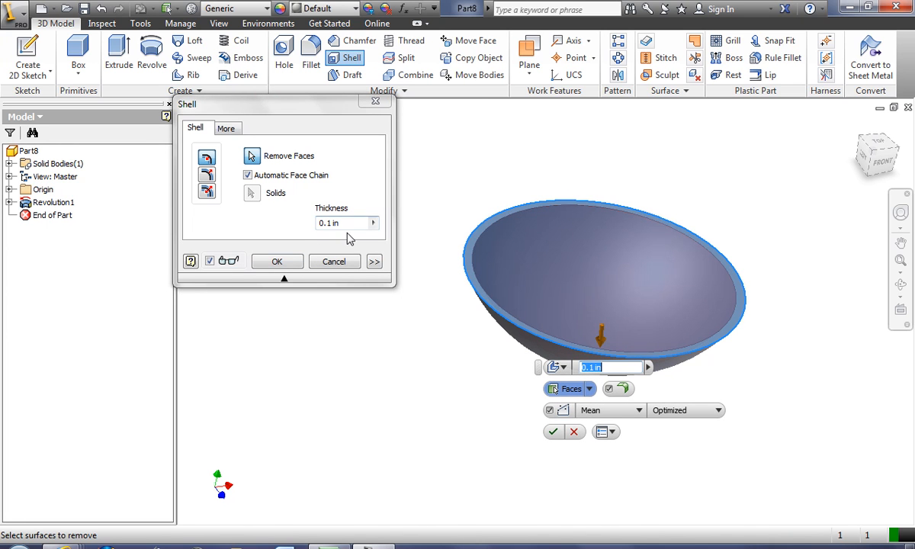
click(277, 261)
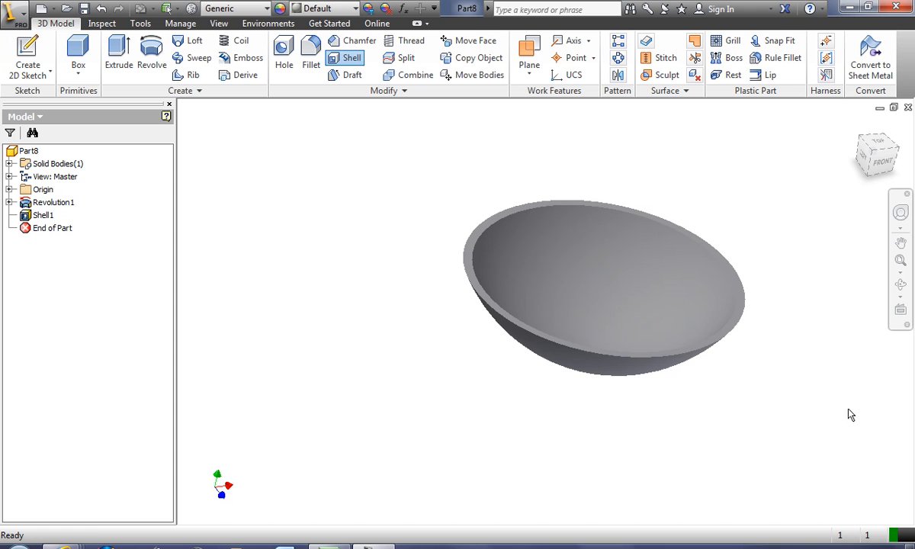
Inspect the bowl from the side, then close it and create a new part from the Standard.ipt template.
click(901, 286)
drag(657, 398, 508, 288)
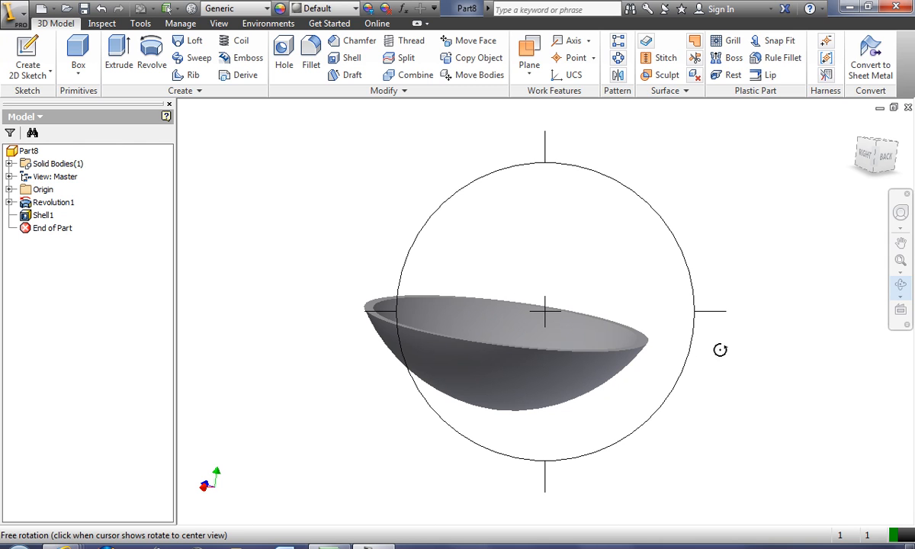
right_click(654, 259)
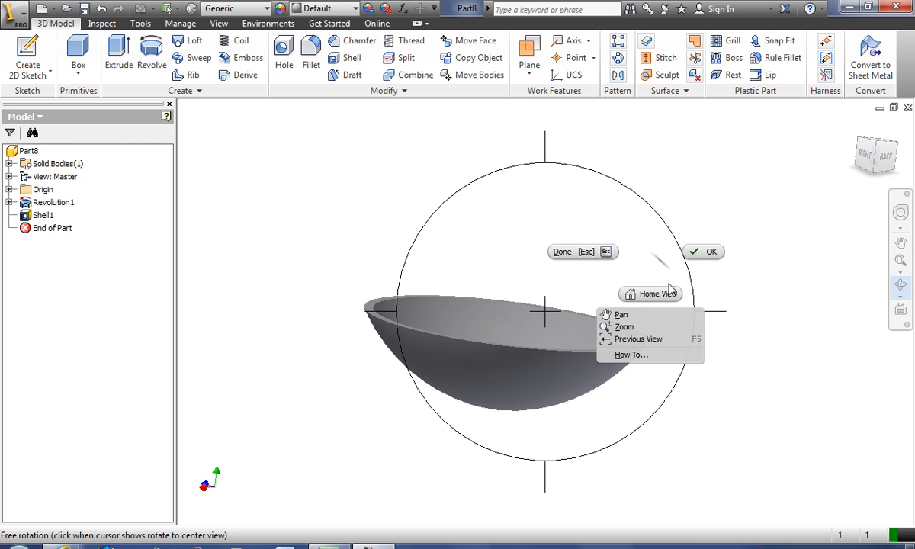
click(703, 250)
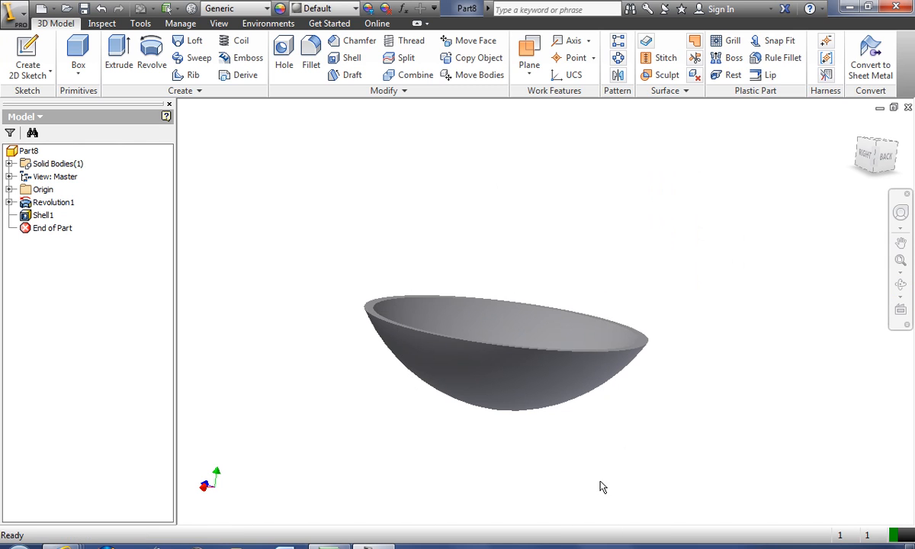
click(908, 107)
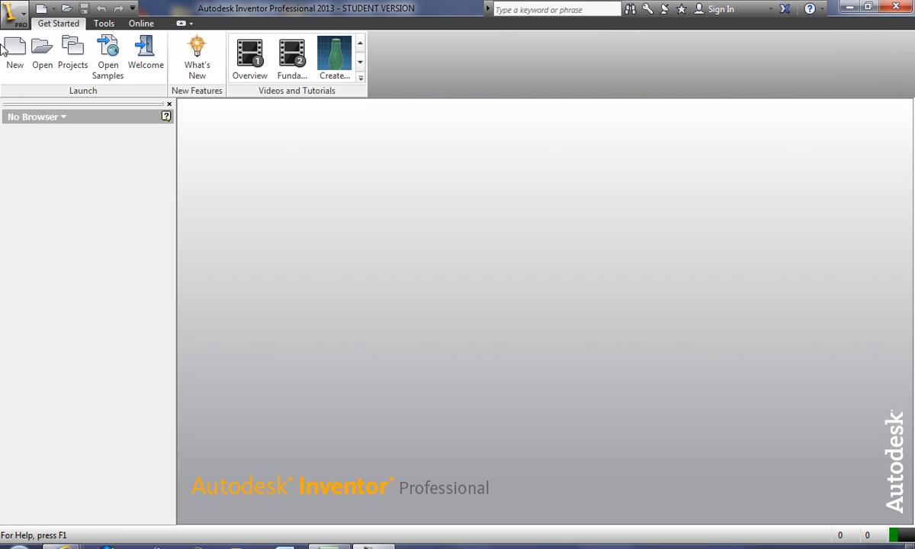
click(13, 60)
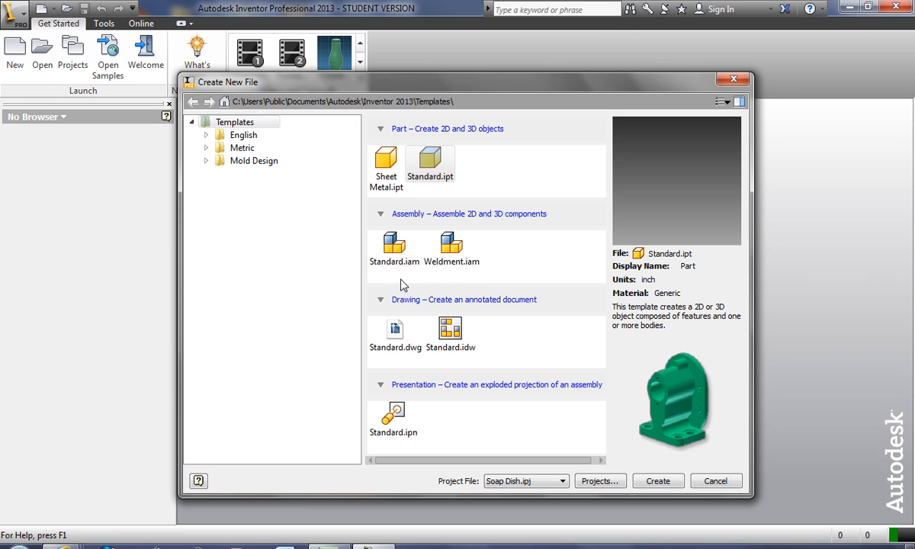
double_click(416, 158)
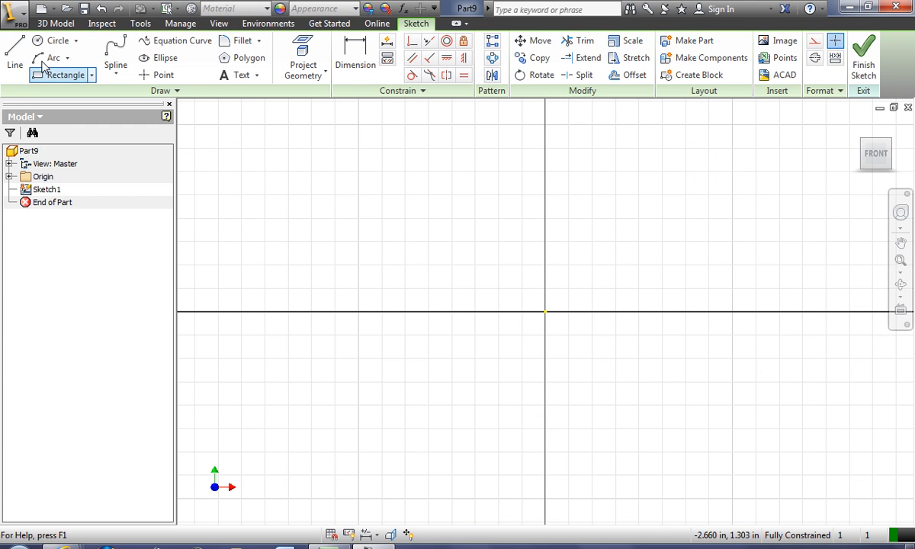
Draw a horizontal line about 0.6 in above the origin and a longer parallel line between it and the horizontal axis.
click(19, 45)
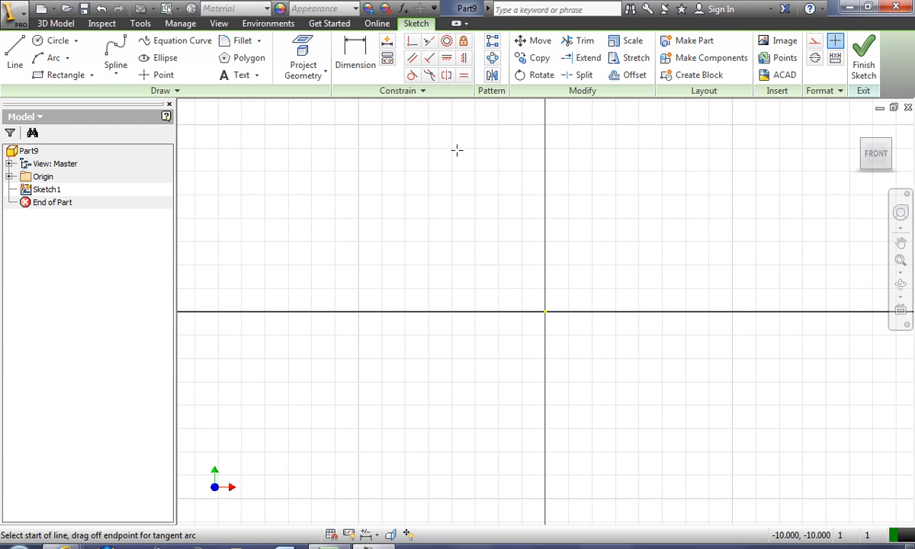
click(461, 198)
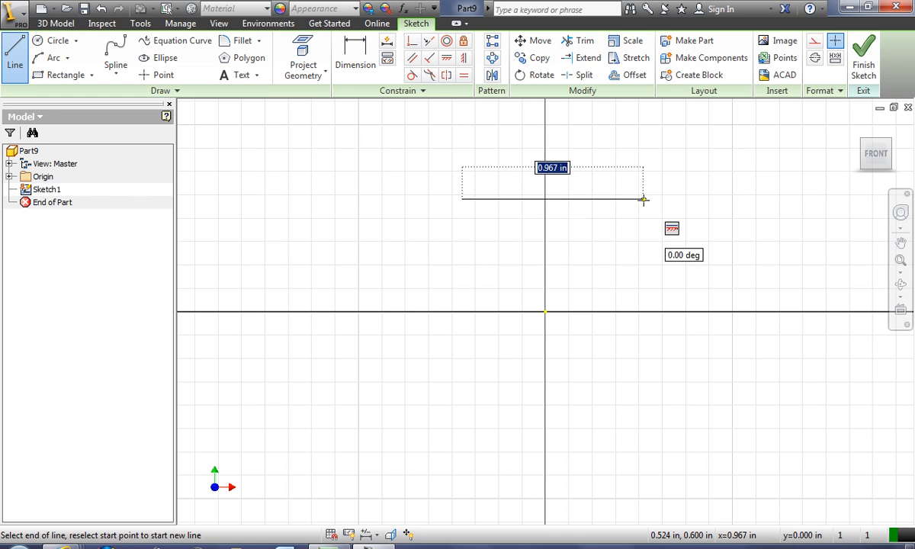
click(626, 199)
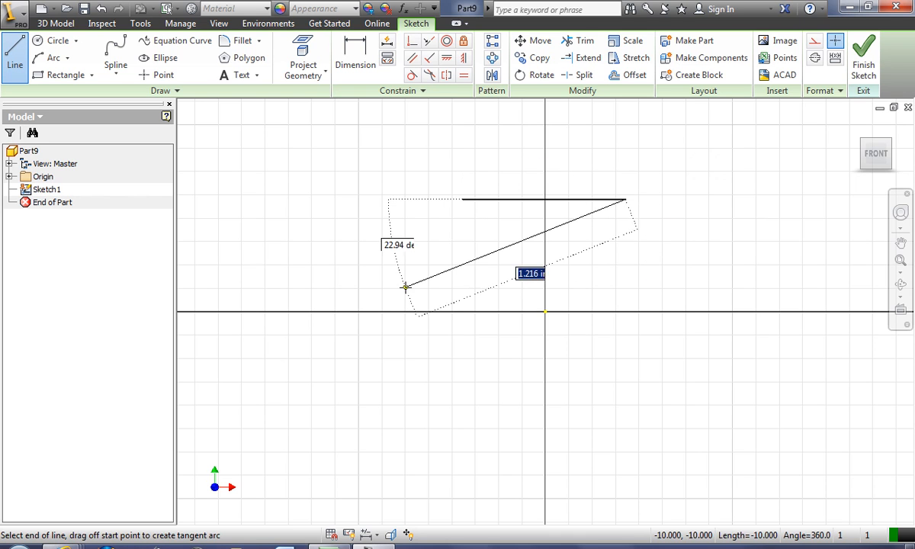
key(Escape)
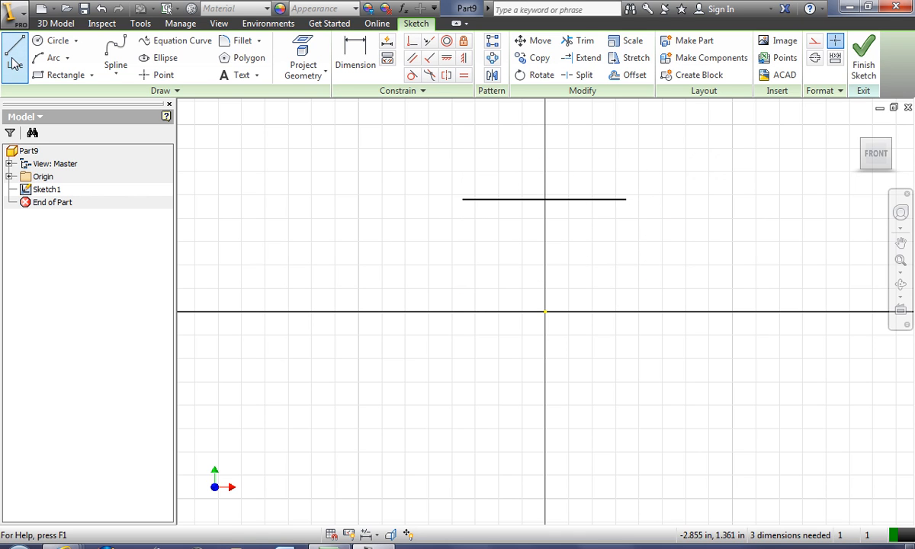
click(13, 64)
click(387, 286)
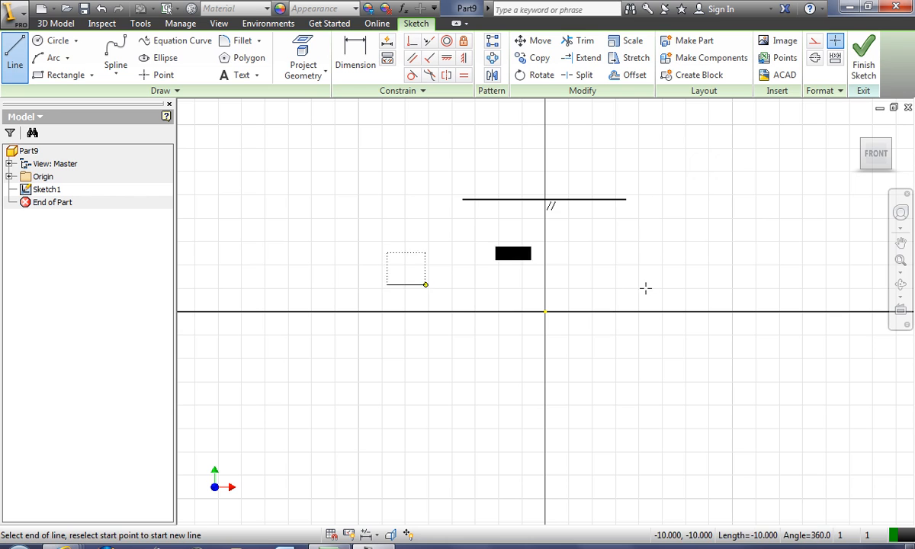
click(725, 285)
key(Escape)
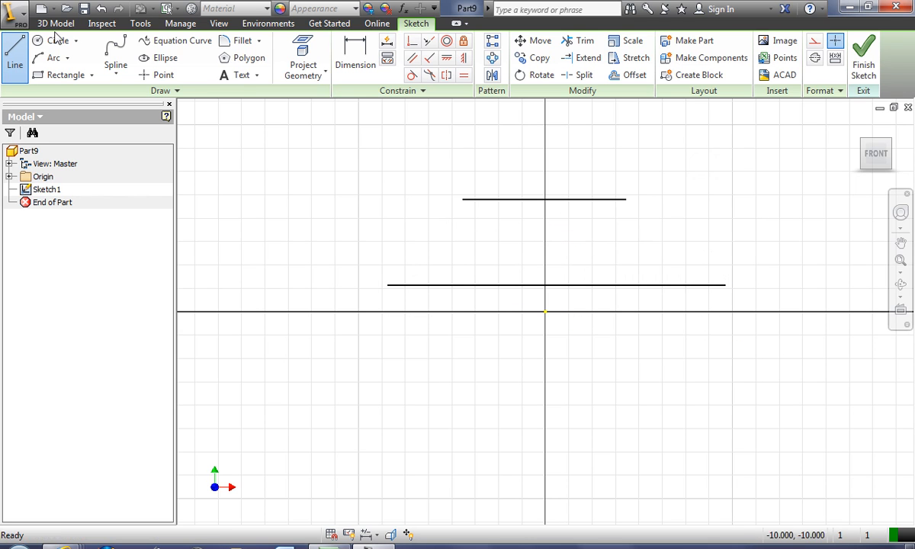
Connect the ends of the two horizontal lines with an outward-bulging three-point arc on each side.
click(52, 61)
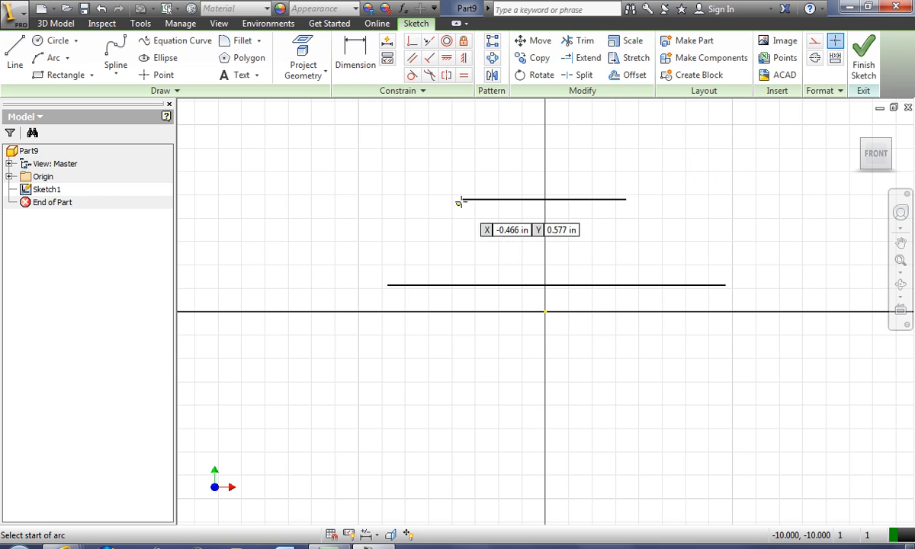
click(461, 199)
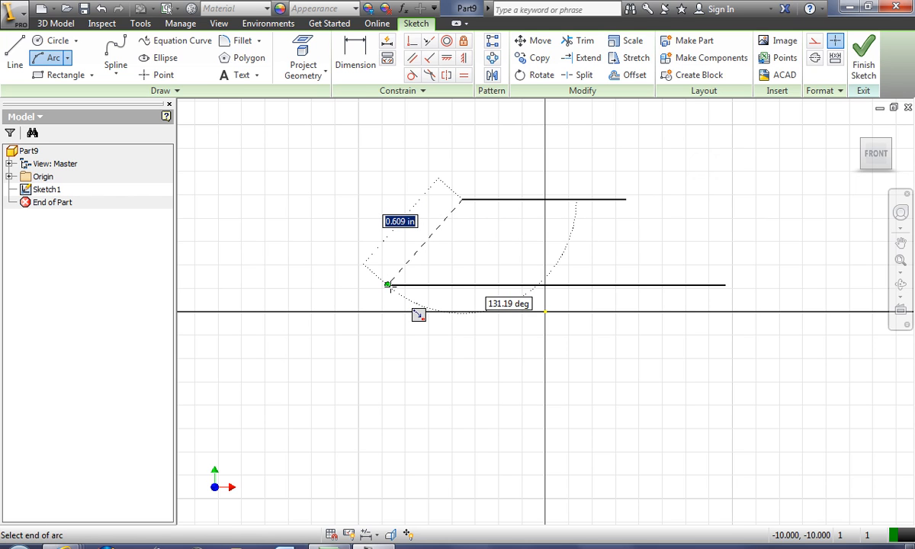
click(387, 285)
click(412, 247)
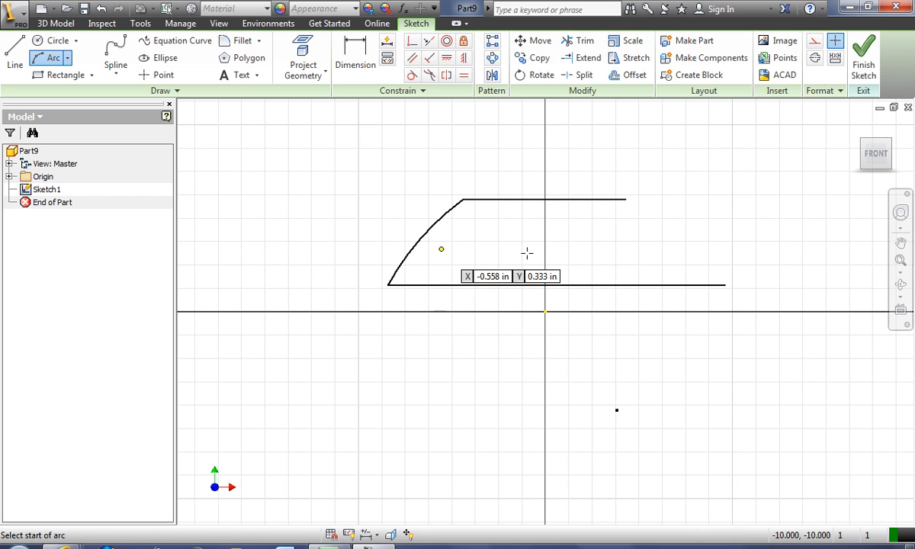
click(626, 199)
click(726, 285)
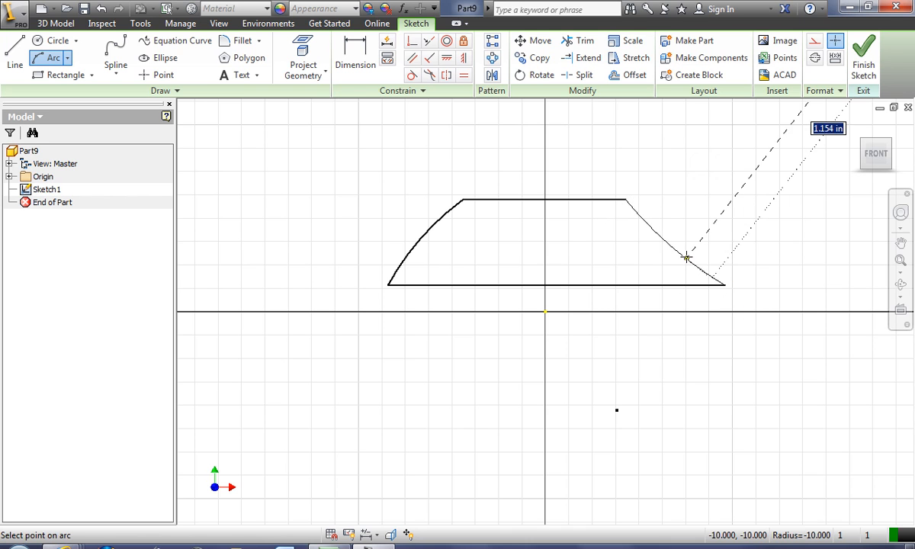
click(692, 249)
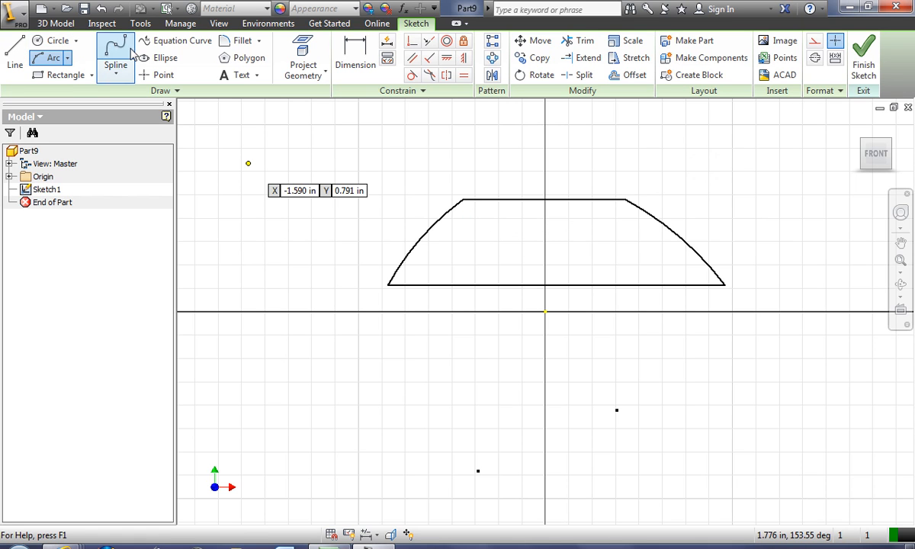
Draw a second three-point arc with a radius of about 1.54 in just inside the left arc, between the two horizontal lines.
click(473, 200)
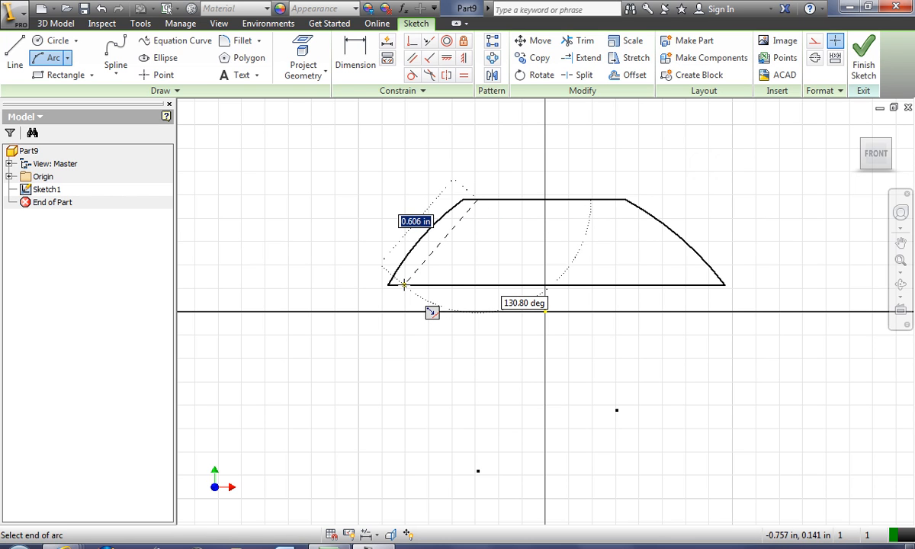
click(405, 284)
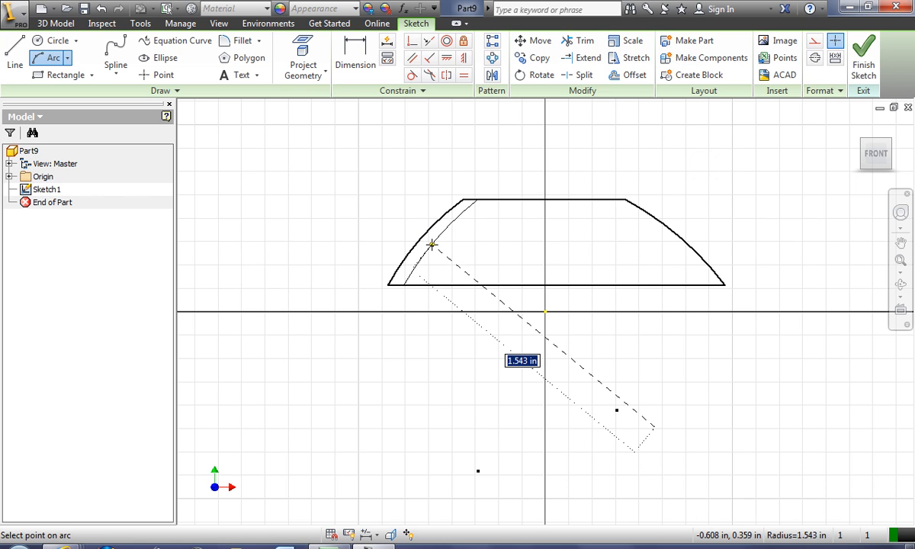
click(431, 245)
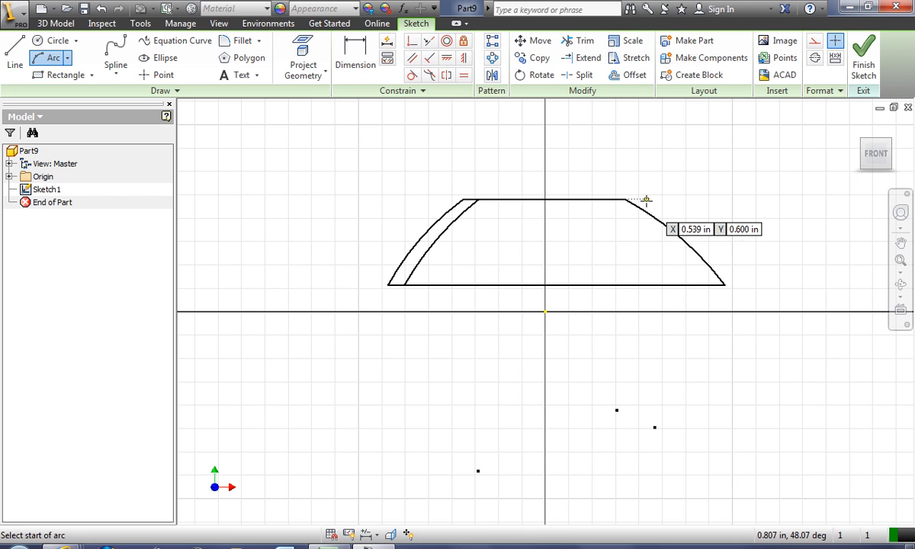
key(Escape)
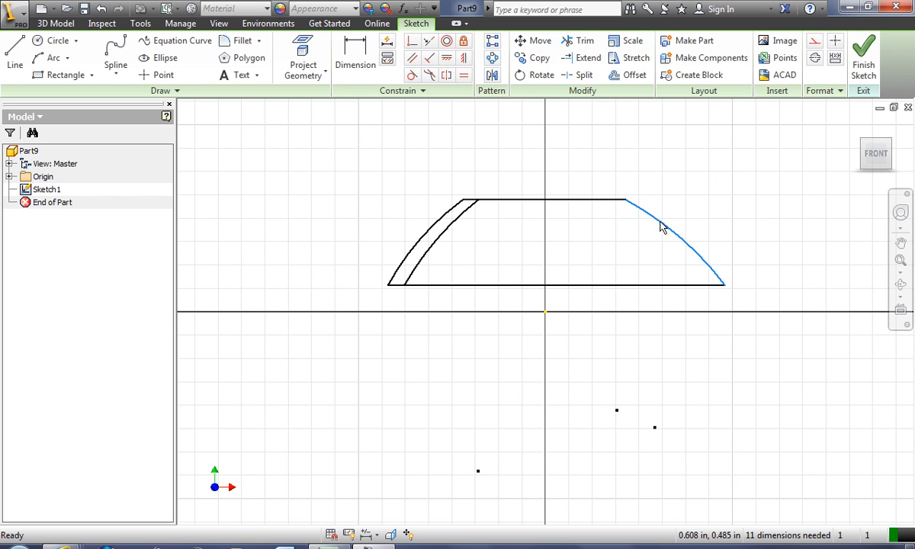
Delete the right arc and trim both horizontal lines back to the inner arc, leaving a narrow closed profile.
click(614, 202)
key(Delete)
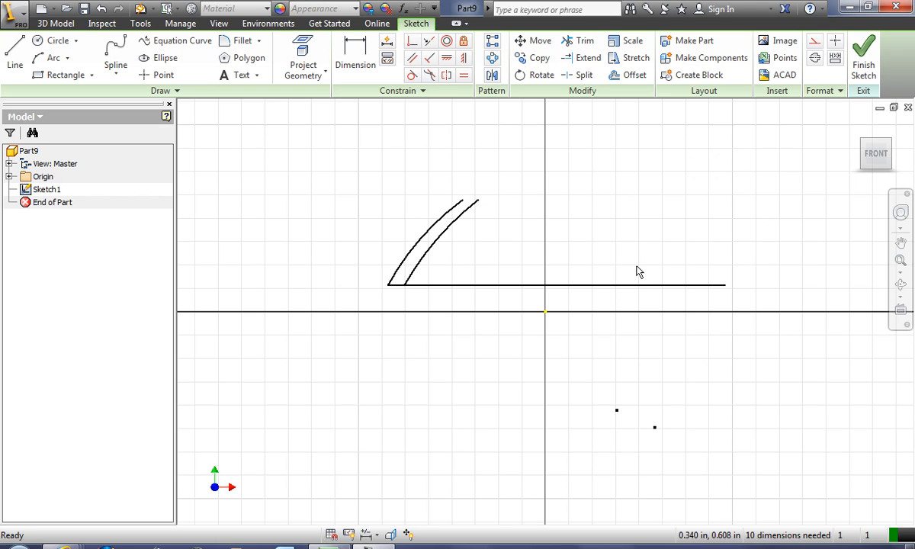
click(643, 286)
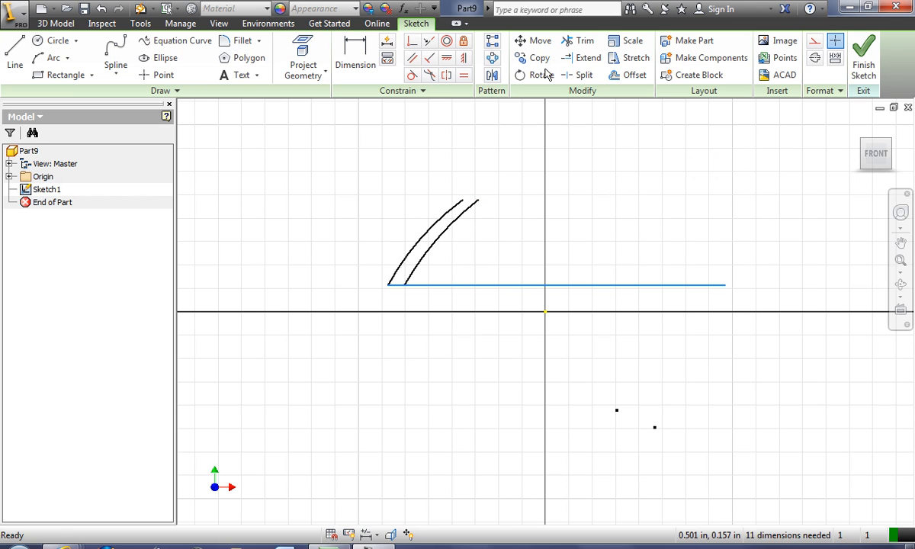
click(102, 10)
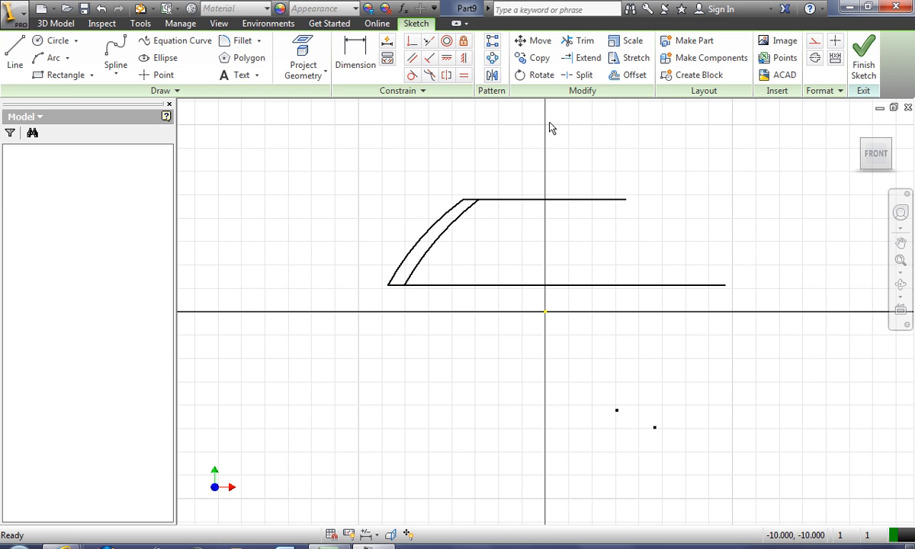
click(588, 47)
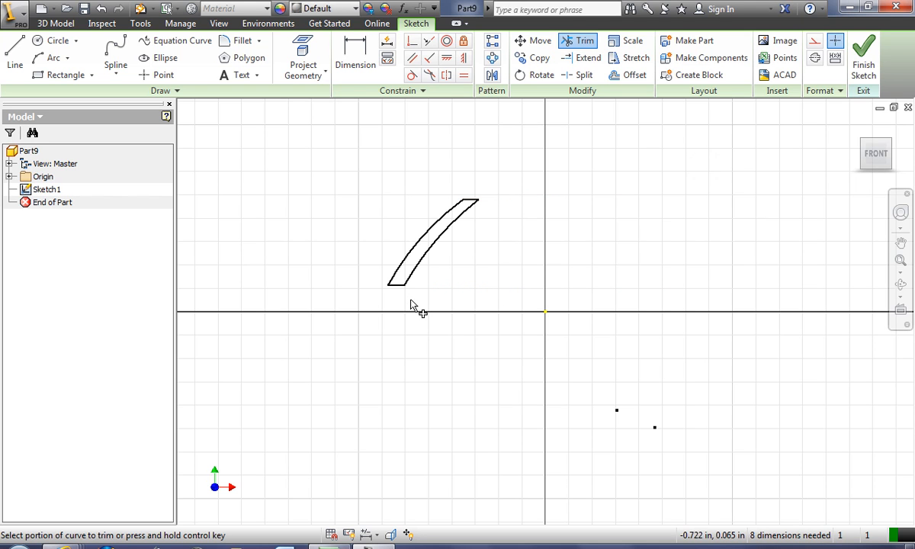
Draw a vertical line about 0.78 in long upward from the origin and finish the sketch.
click(16, 61)
click(545, 311)
click(545, 164)
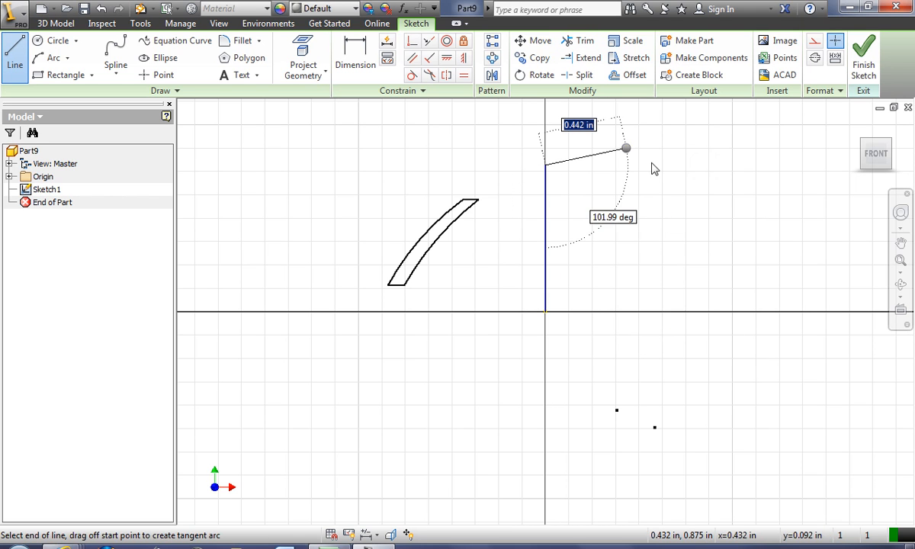
right_click(626, 148)
click(637, 190)
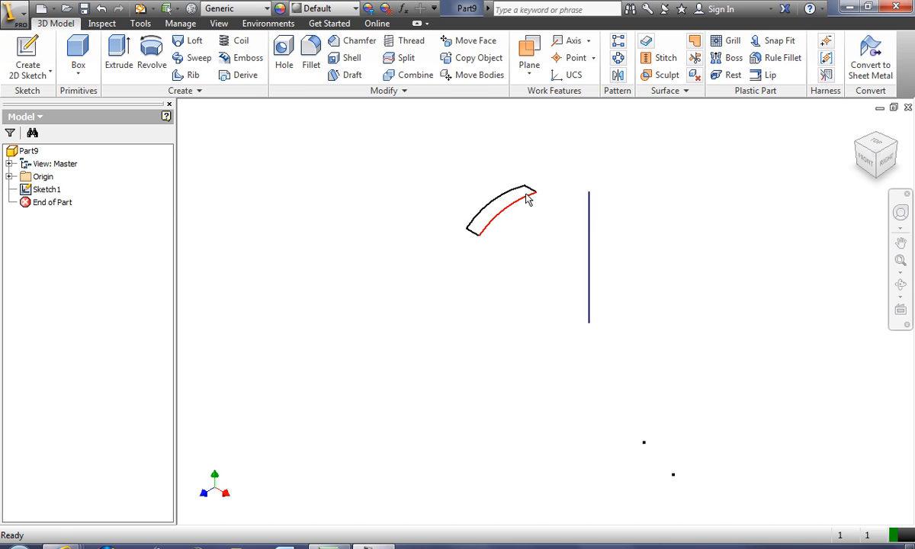
Revolve the narrow arc profile by a full turn about the vertical line as a new solid.
click(152, 55)
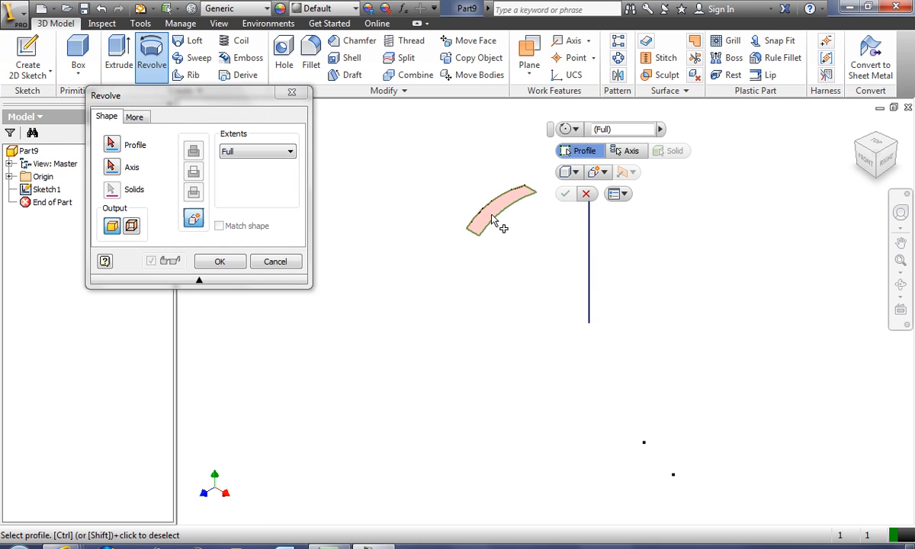
click(111, 167)
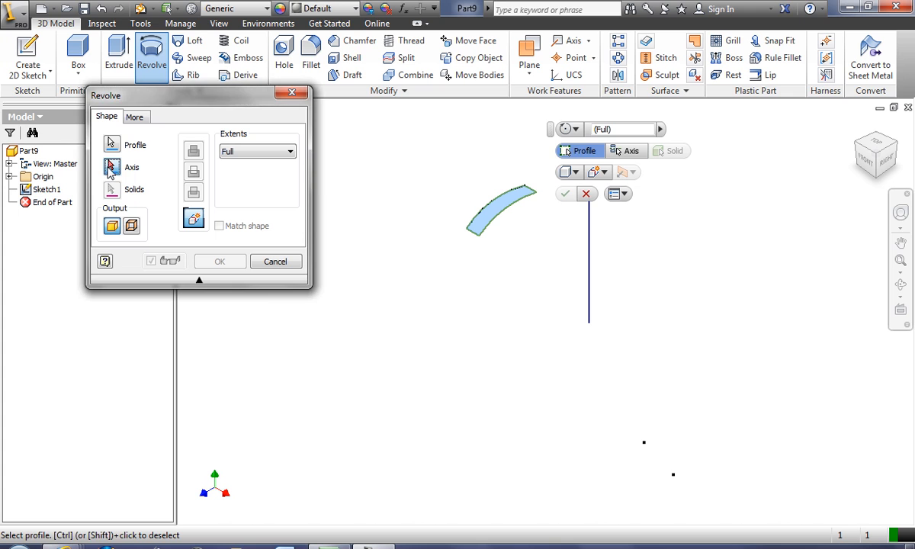
click(589, 273)
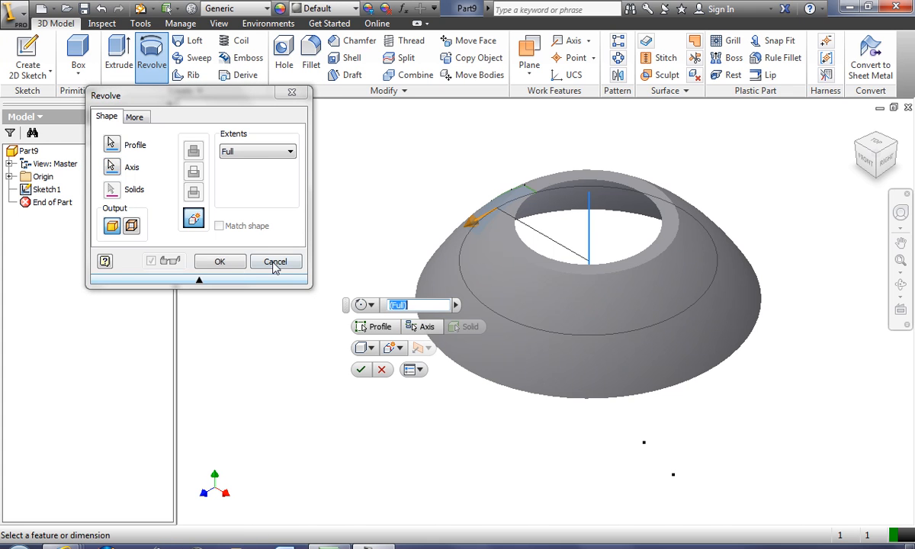
click(220, 261)
click(901, 284)
drag(648, 328, 556, 279)
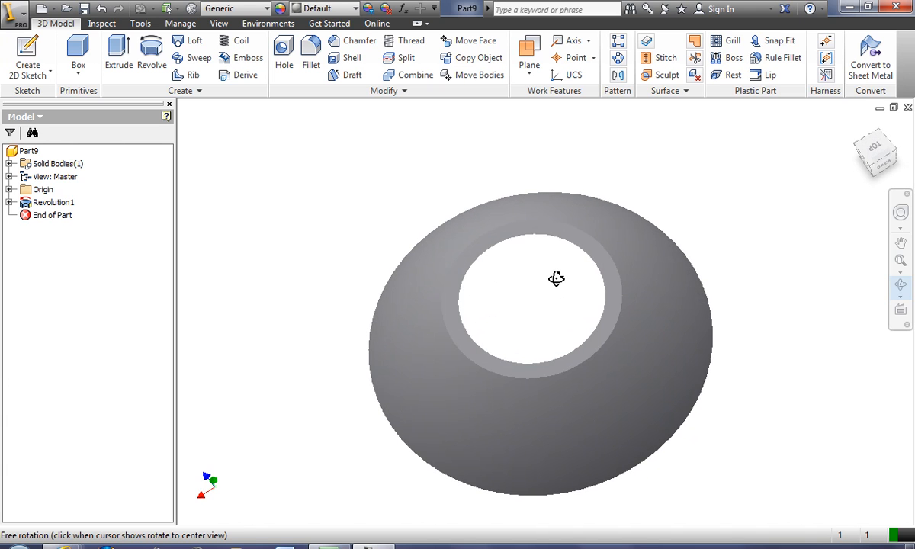